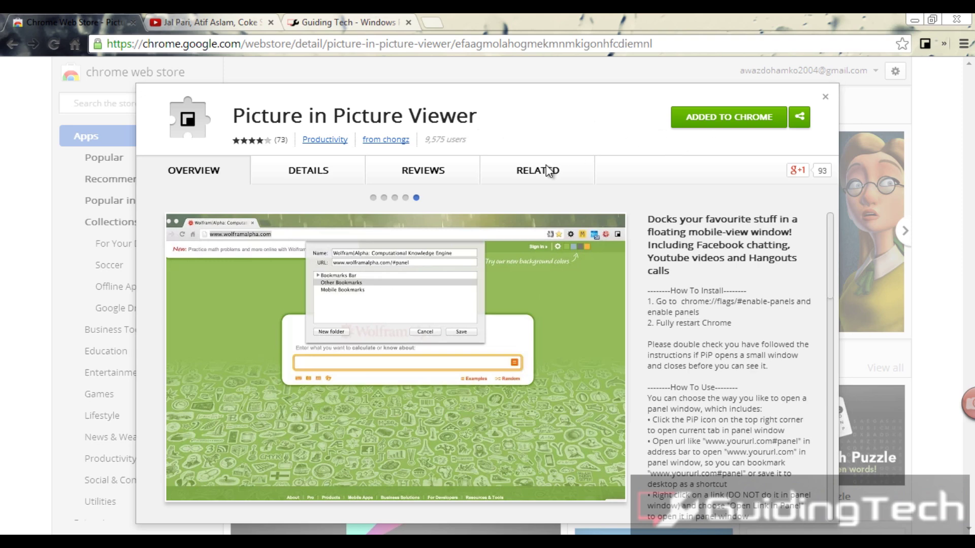
# Turn on the Enable Panels flag at chrome://flags and relaunch Chrome
pyautogui.click(433, 25)
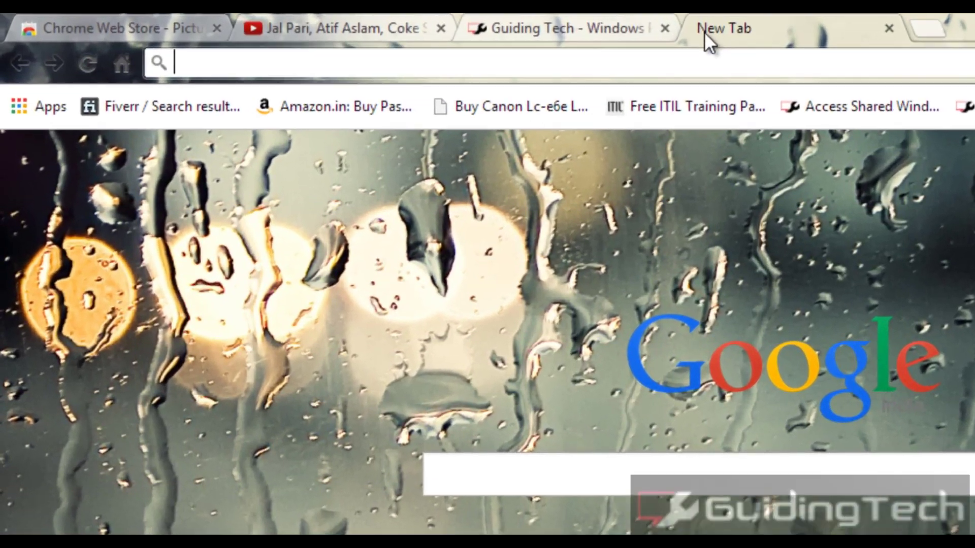
pyautogui.write('chrome:/')
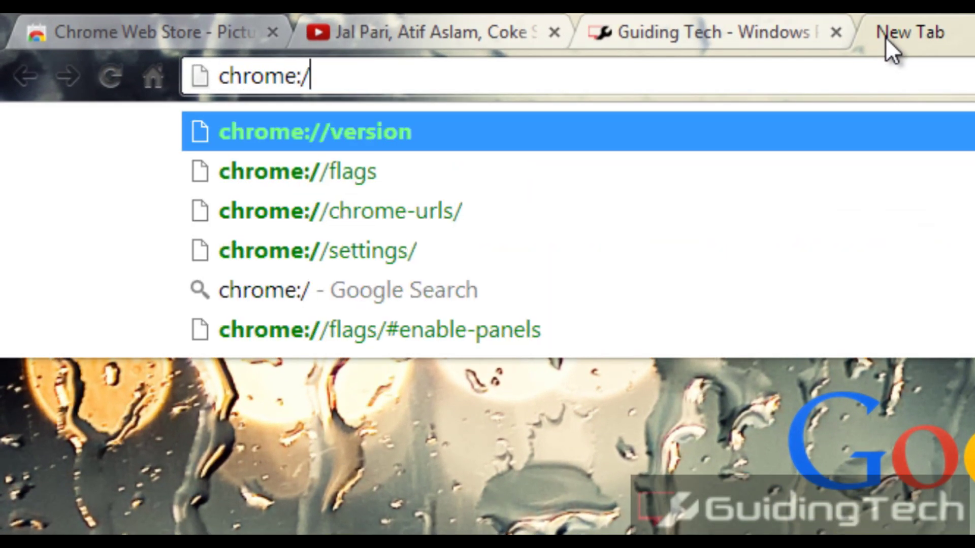
pyautogui.write('/flag')
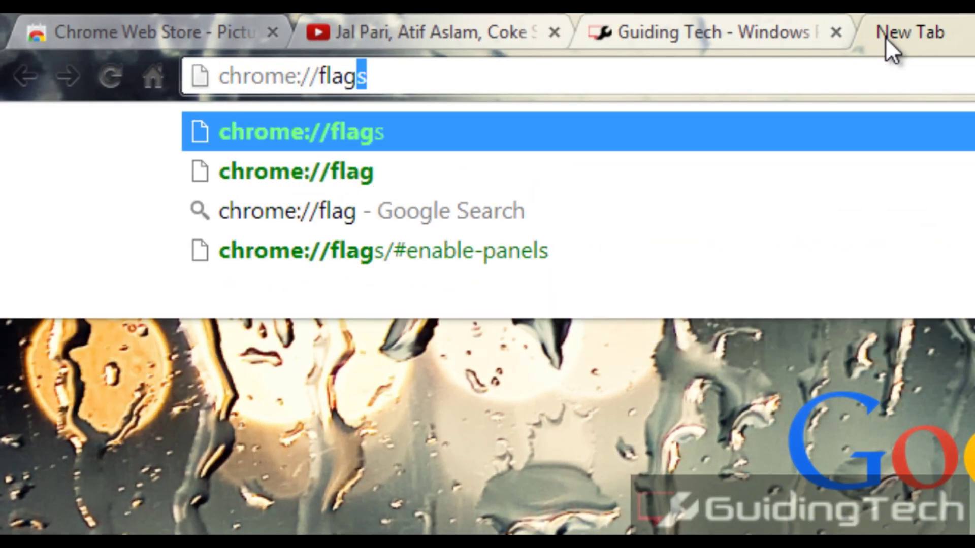
pyautogui.write('s')
pyautogui.press('Return')
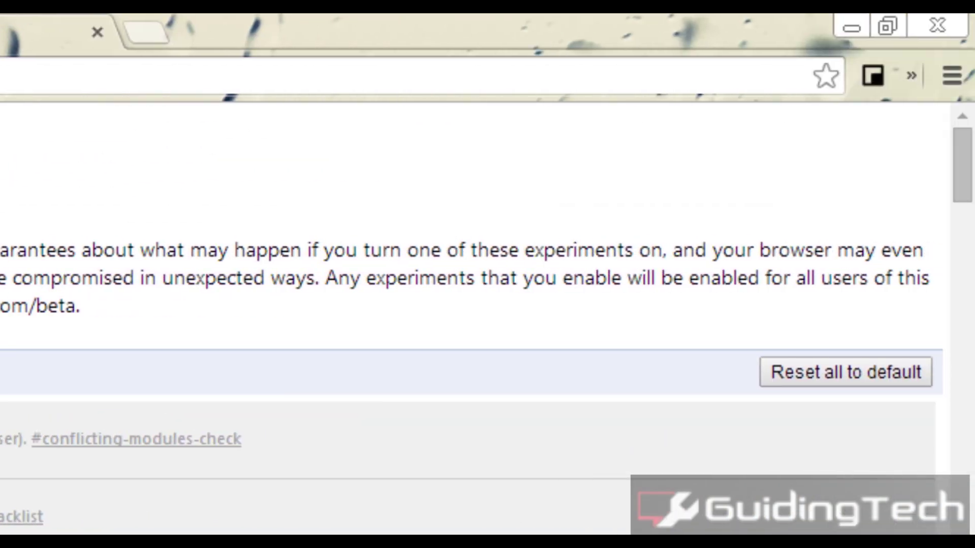
pyautogui.hotkey('ctrl', 'f')
pyautogui.write('enable panels')
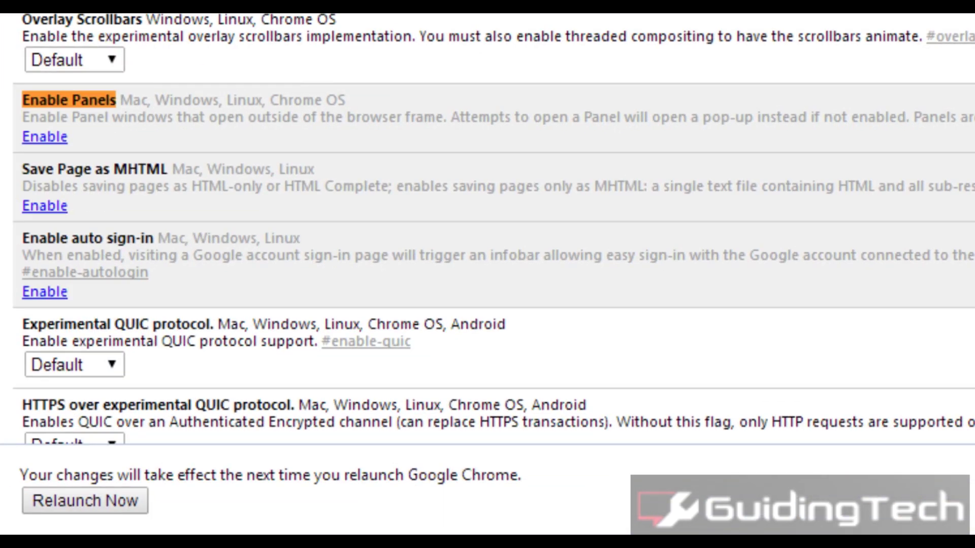
pyautogui.click(44, 137)
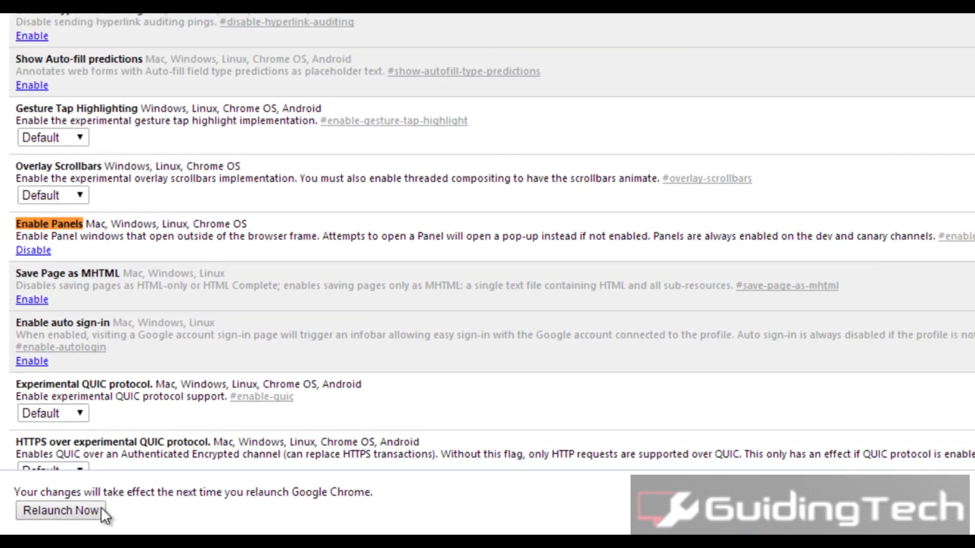
pyautogui.click(84, 500)
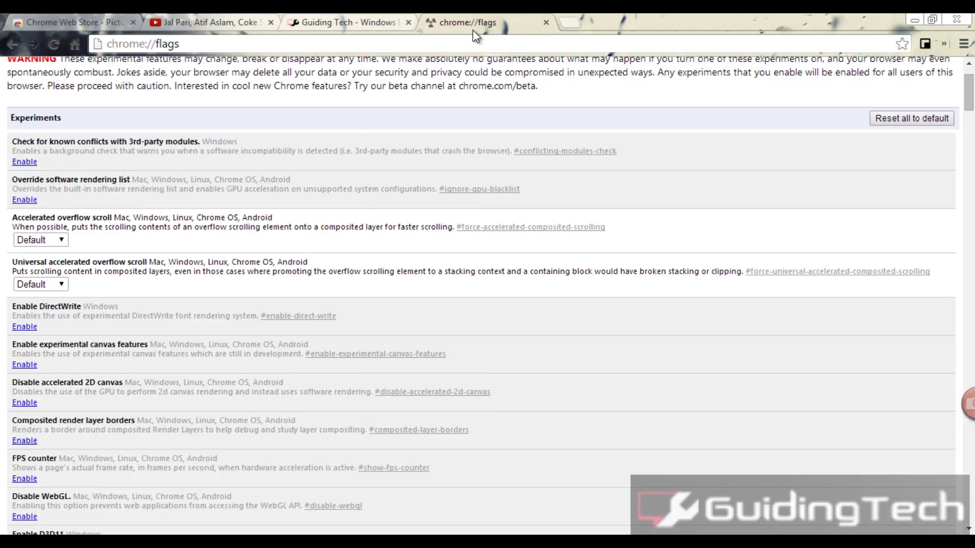
# Return to the Chrome Web Store tab with the Picture in Picture Viewer listing
pyautogui.click(86, 12)
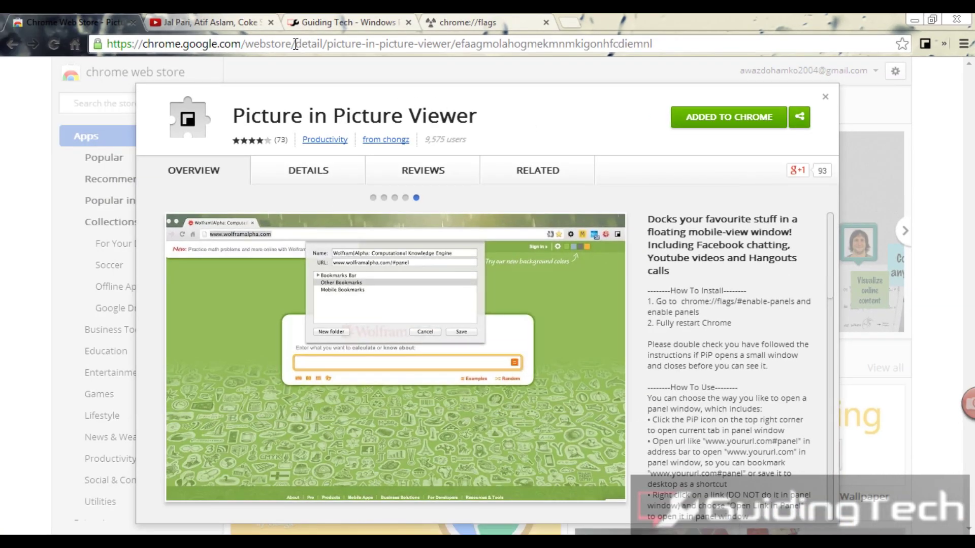
# Open the Jal Pari YouTube video in a floating Picture in Picture panel and play it
pyautogui.click(245, 14)
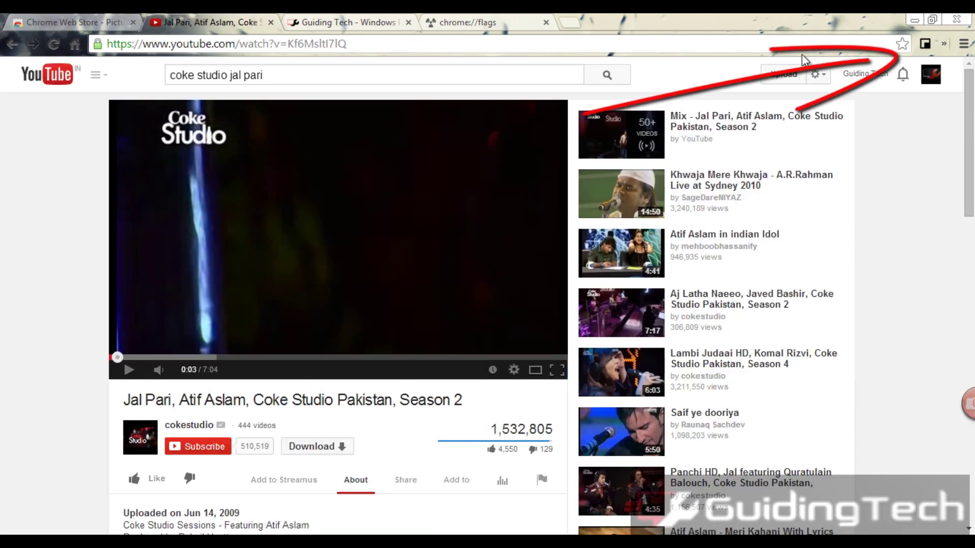
pyautogui.click(926, 45)
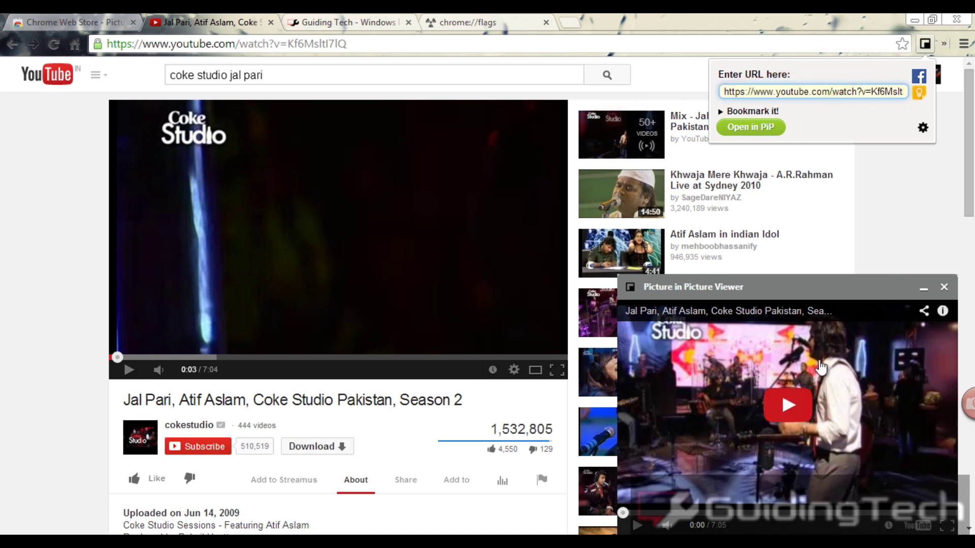
pyautogui.click(793, 405)
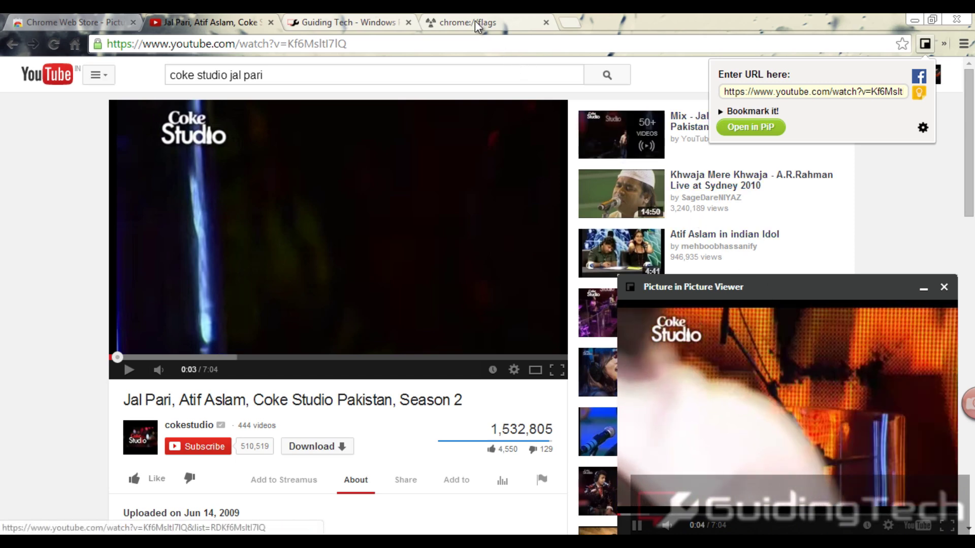
# Open the Guiding Tech page in a floating panel and make the video panel shorter
pyautogui.click(377, 15)
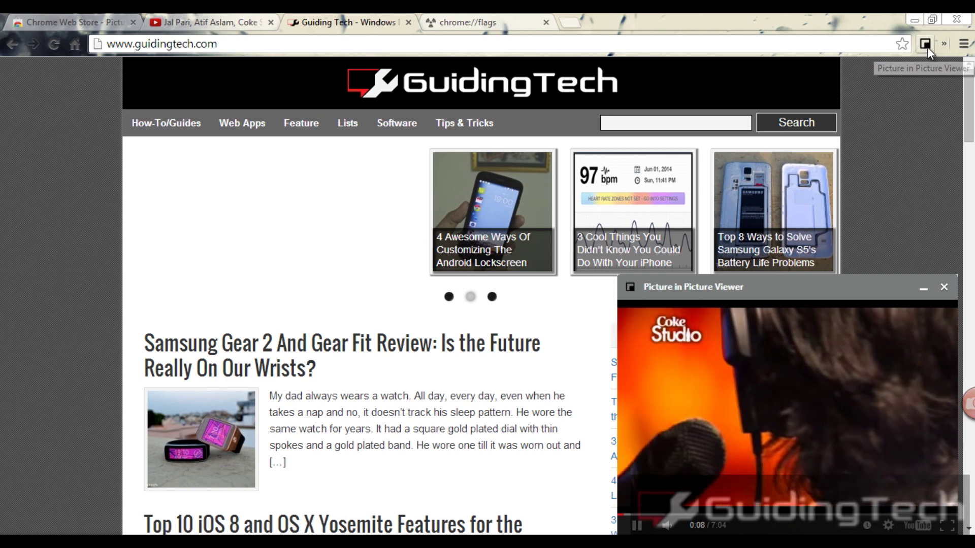
pyautogui.click(926, 45)
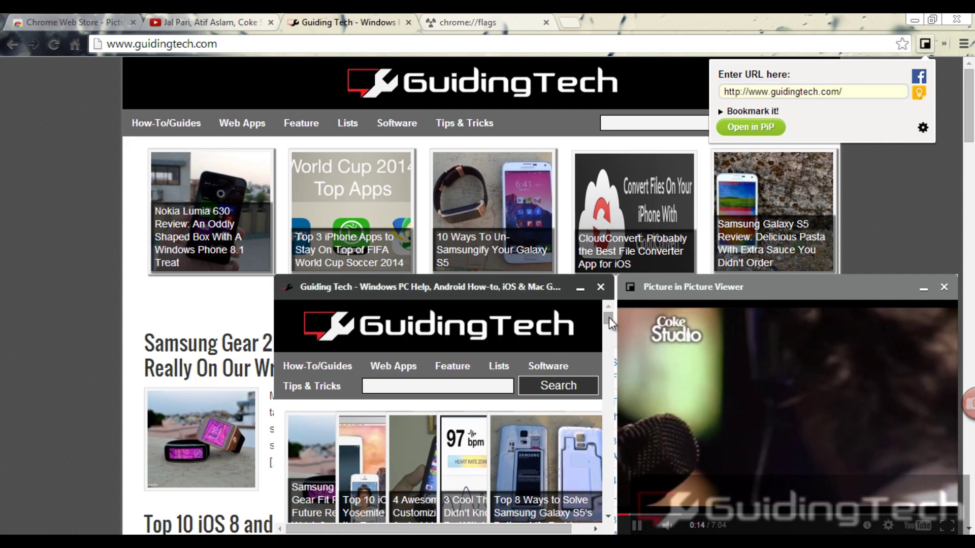
pyautogui.moveTo(609, 317); pyautogui.dragTo(608, 342)
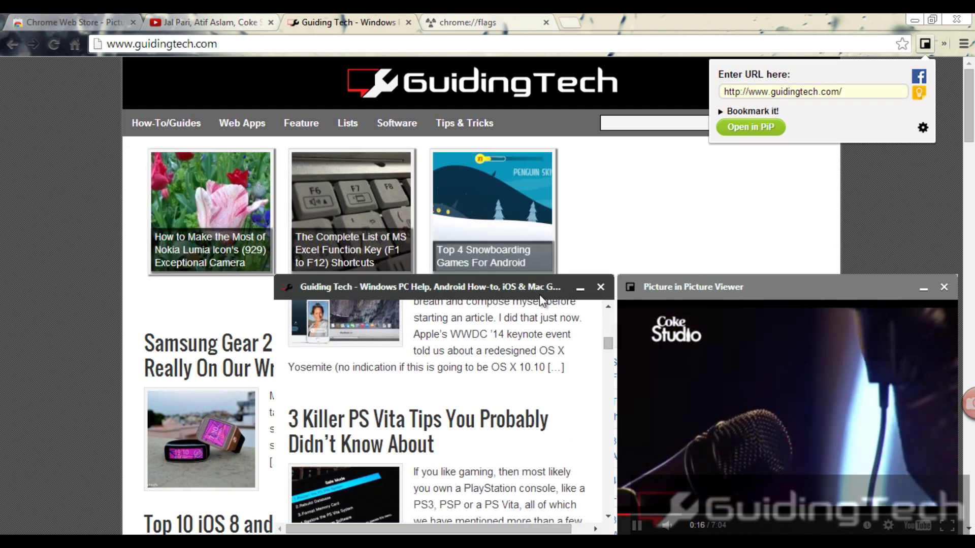
pyautogui.moveTo(521, 290); pyautogui.dragTo(306, 81)
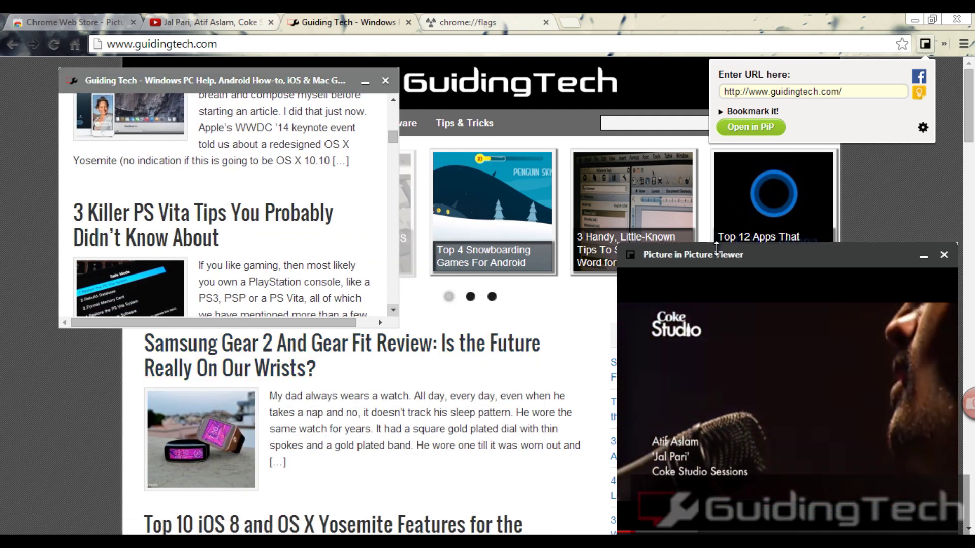
pyautogui.moveTo(730, 288)
pyautogui.mouseDown()
pyautogui.moveTo(732, 327)
pyautogui.moveTo(632, 400)
pyautogui.moveTo(747, 344)
pyautogui.moveTo(746, 355)
pyautogui.mouseUp()
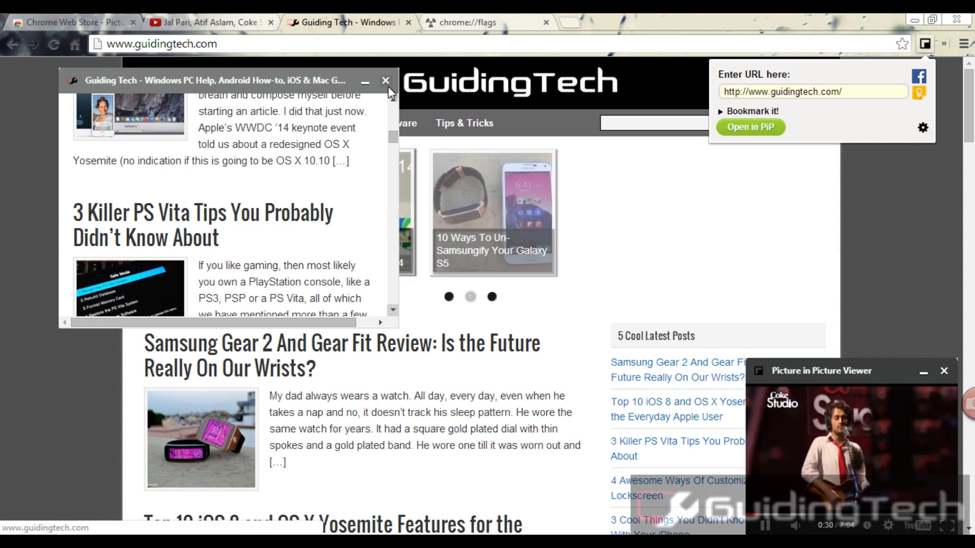
# Close the Guiding Tech panel and reload the site with '#panels' appended to its address
pyautogui.click(386, 81)
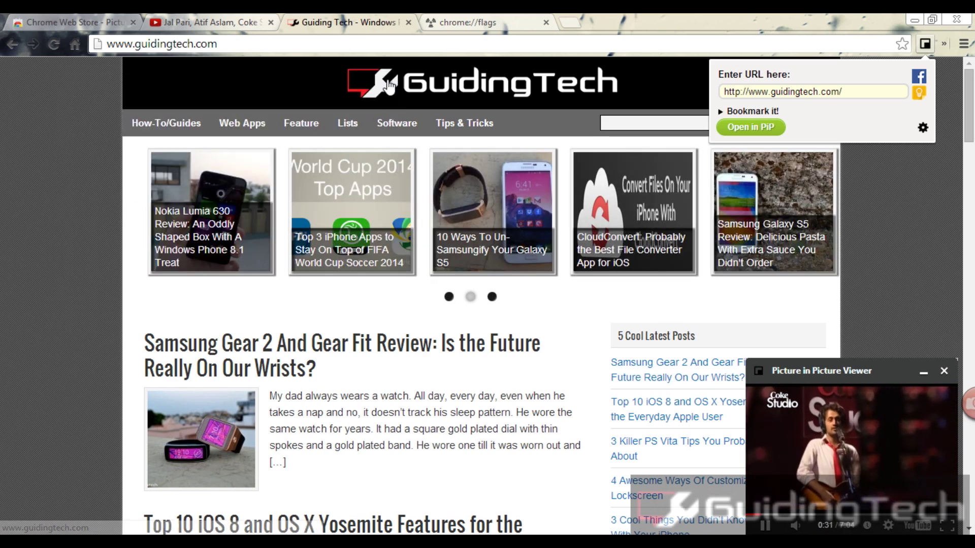
pyautogui.click(331, 44)
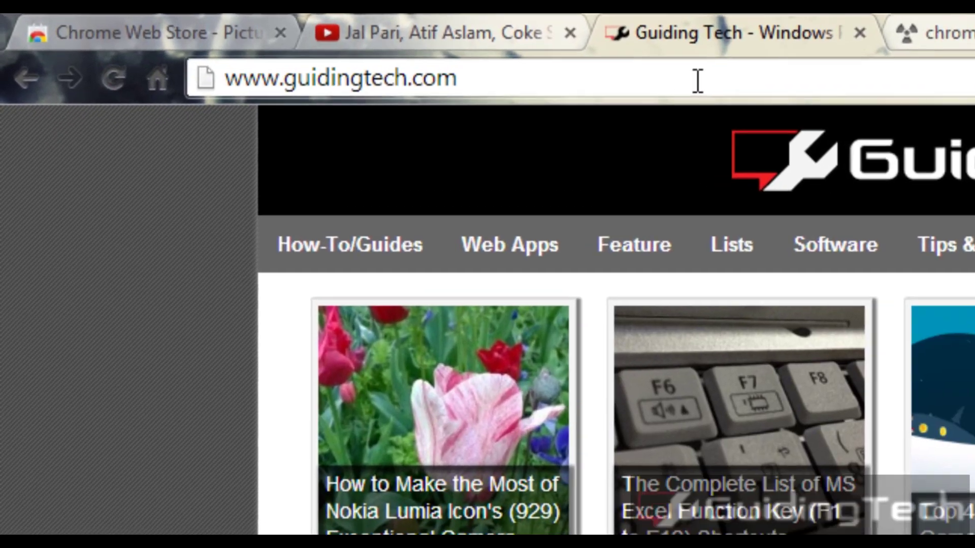
pyautogui.write('#')
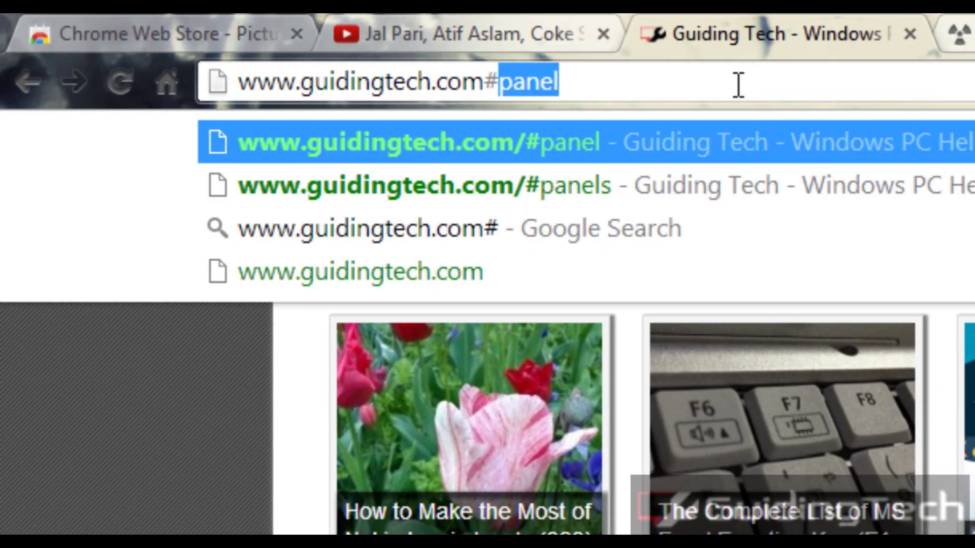
pyautogui.write('panels')
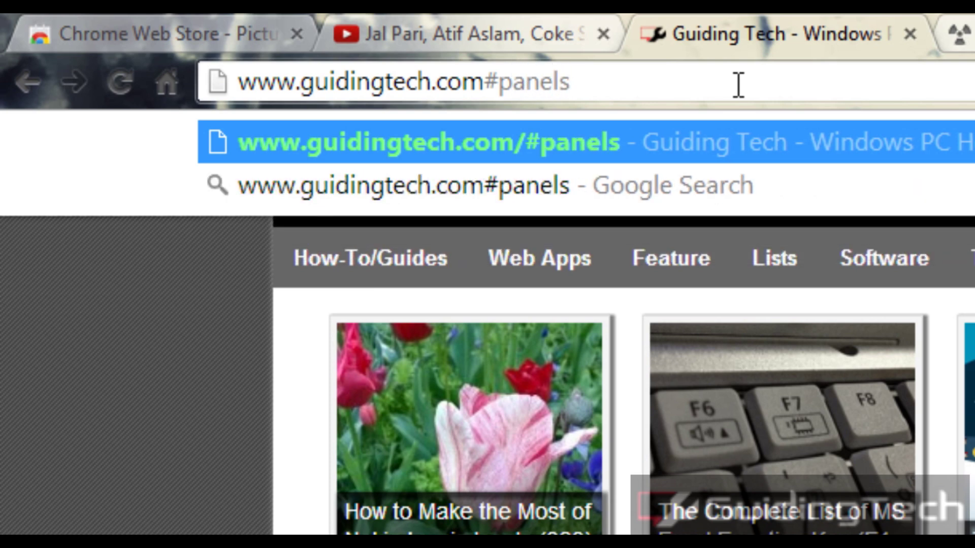
pyautogui.press('Return')
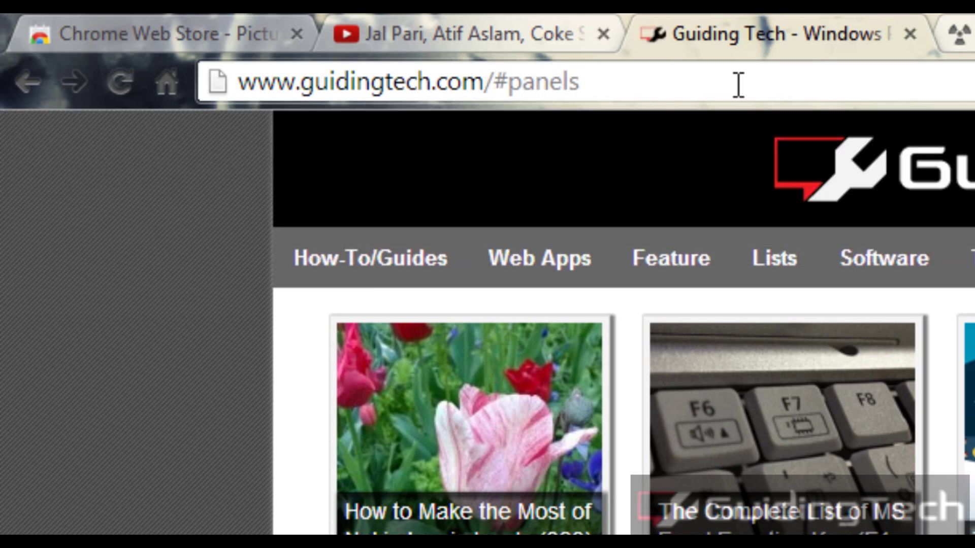
# Replace the address with chrome://flags to load the experimental features page
pyautogui.click(739, 82)
pyautogui.write('chrome://flags')
pyautogui.press('Return')
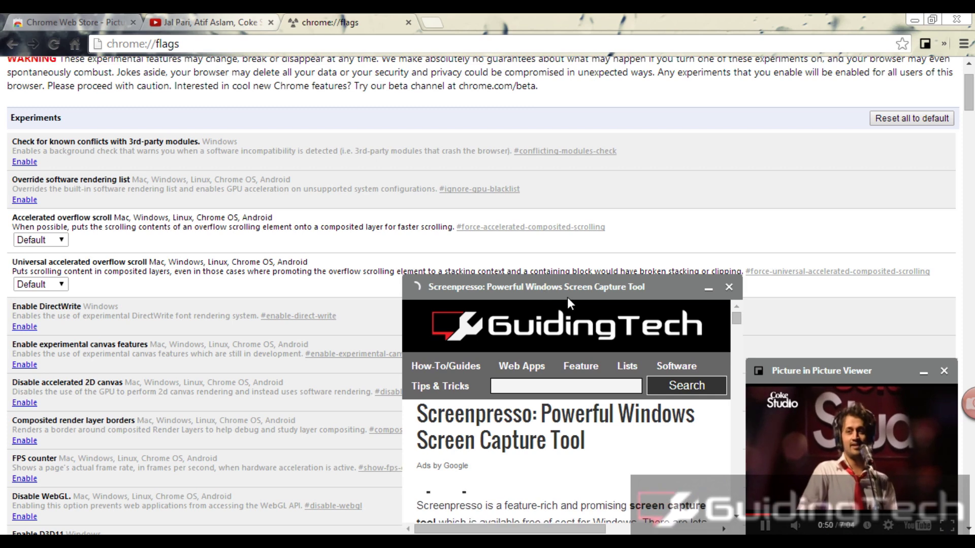
pyautogui.moveTo(734, 322); pyautogui.dragTo(739, 368)
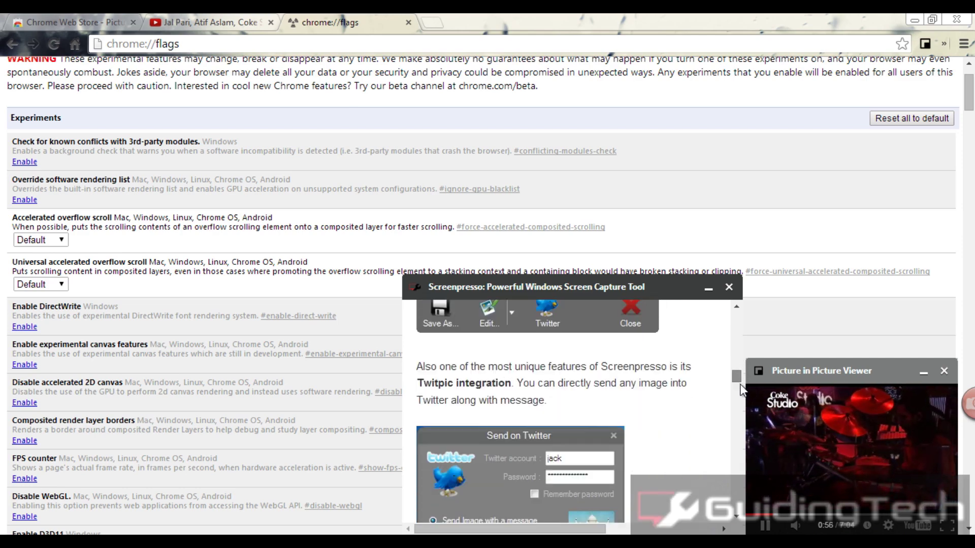
pyautogui.moveTo(739, 364)
pyautogui.mouseDown()
pyautogui.moveTo(740, 408)
pyautogui.moveTo(732, 322)
pyautogui.mouseUp()
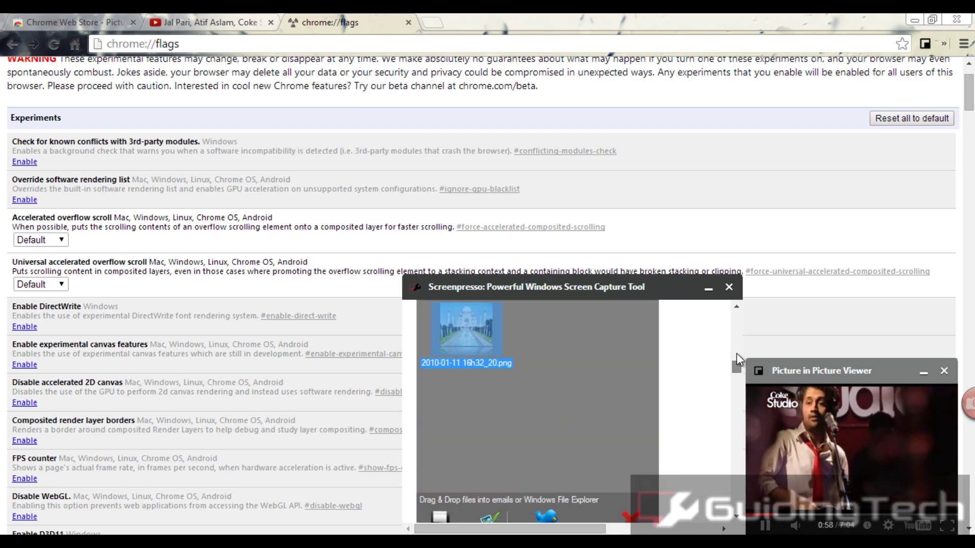